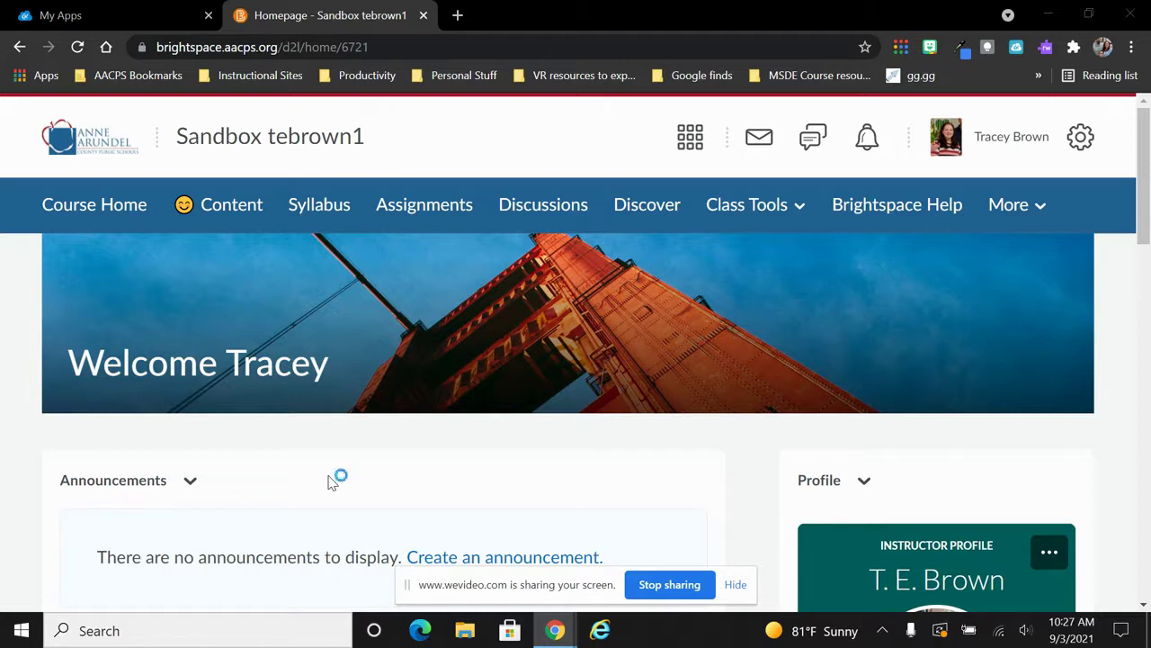
- From the course content, select Unit 4 and create a new assignment in it
click(229, 217)
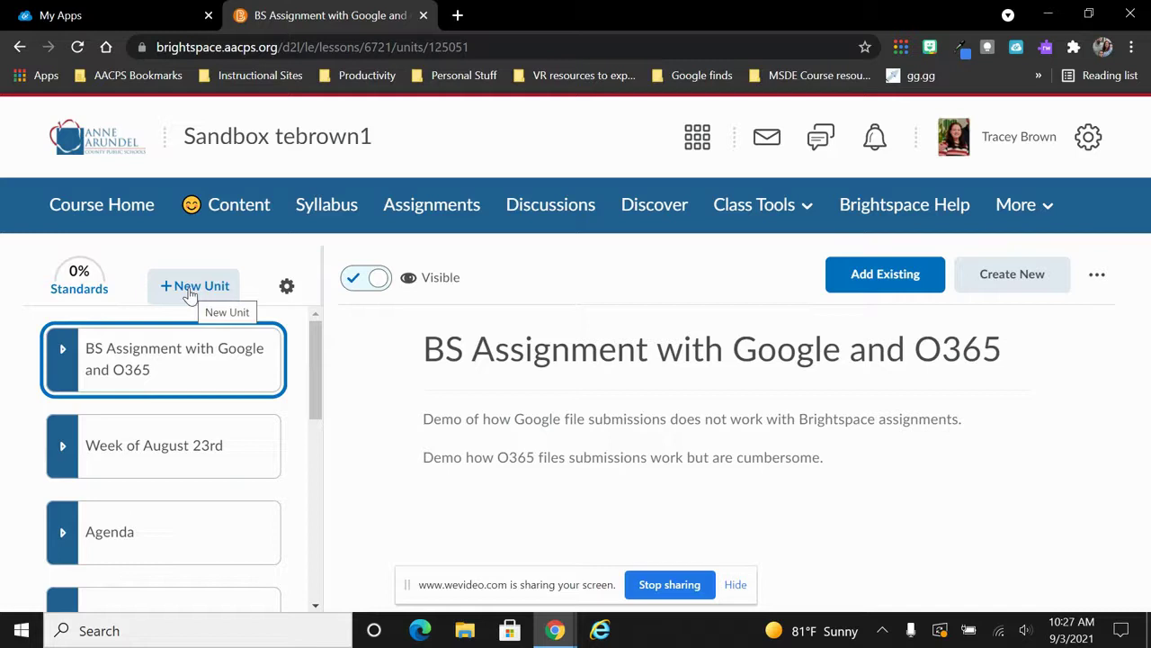
scroll(185, 327, down, 4)
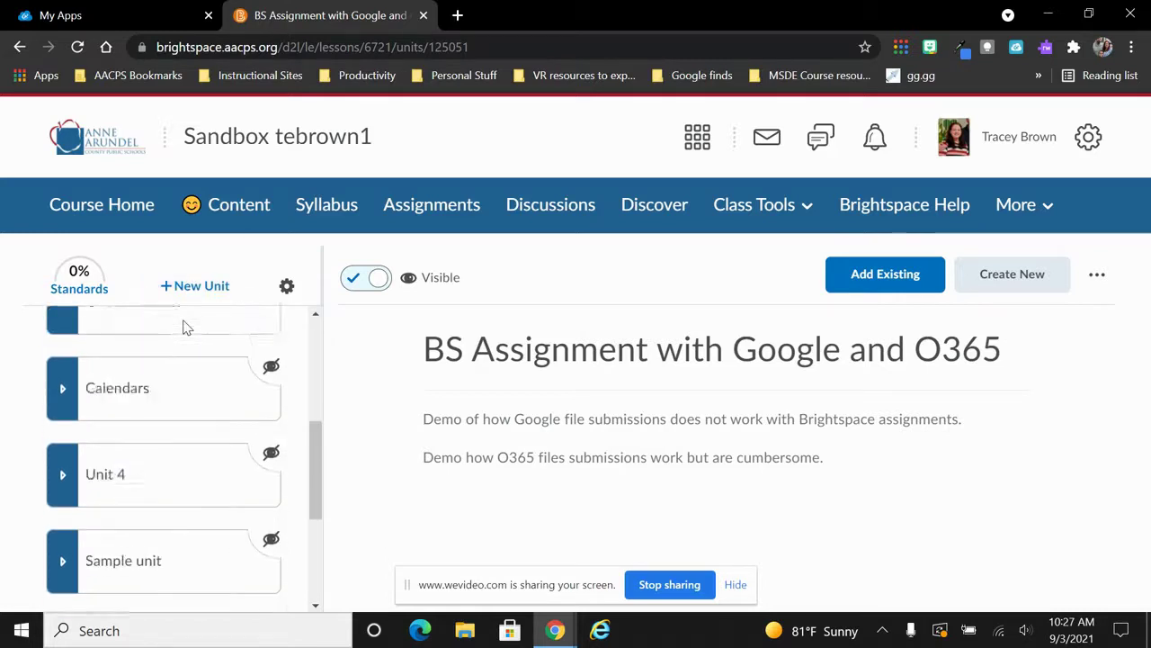
click(153, 424)
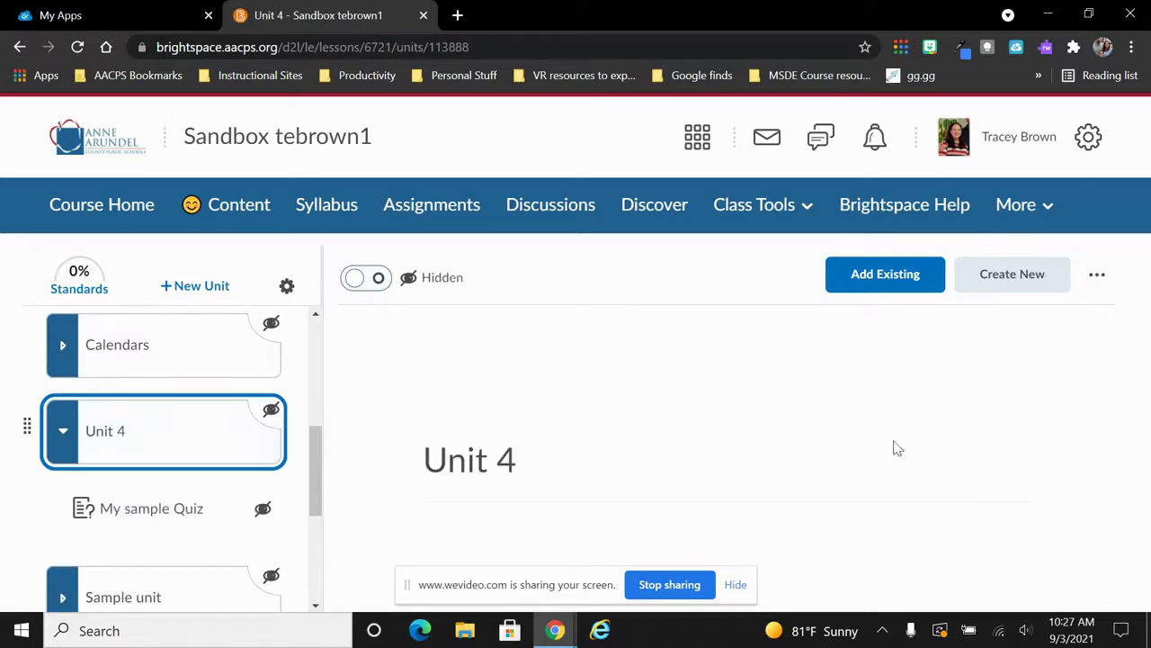
click(1012, 275)
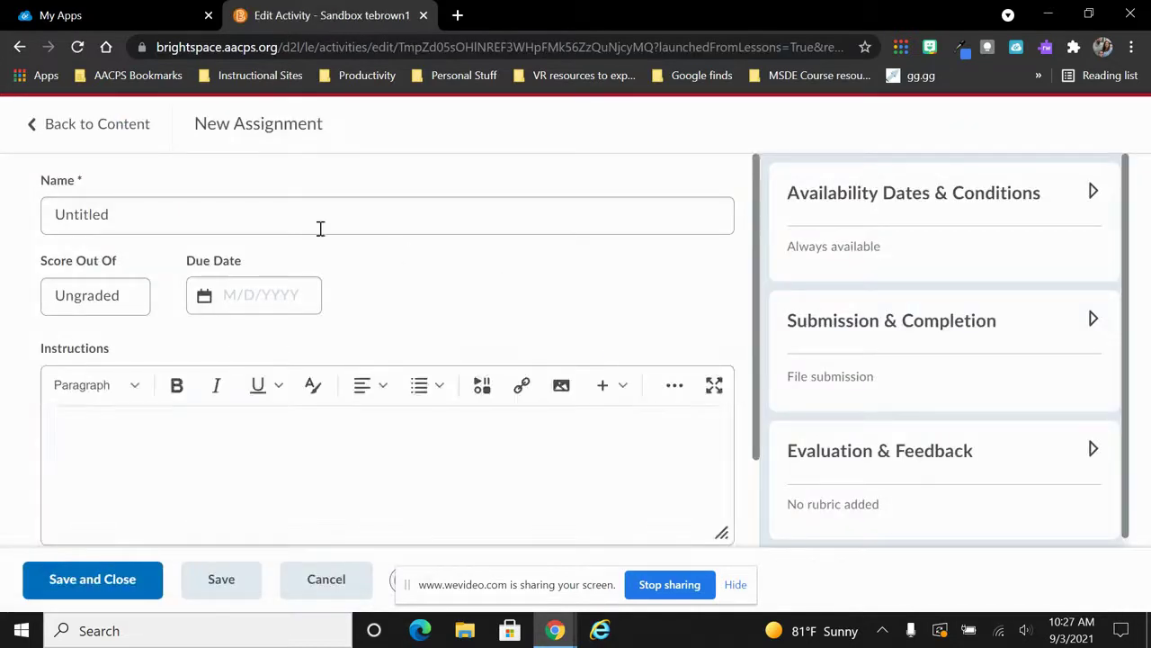
- Rename Untitled to 'Sample assignment' and score it out of 5 points in grades
click(149, 215)
drag(159, 219, 10, 219)
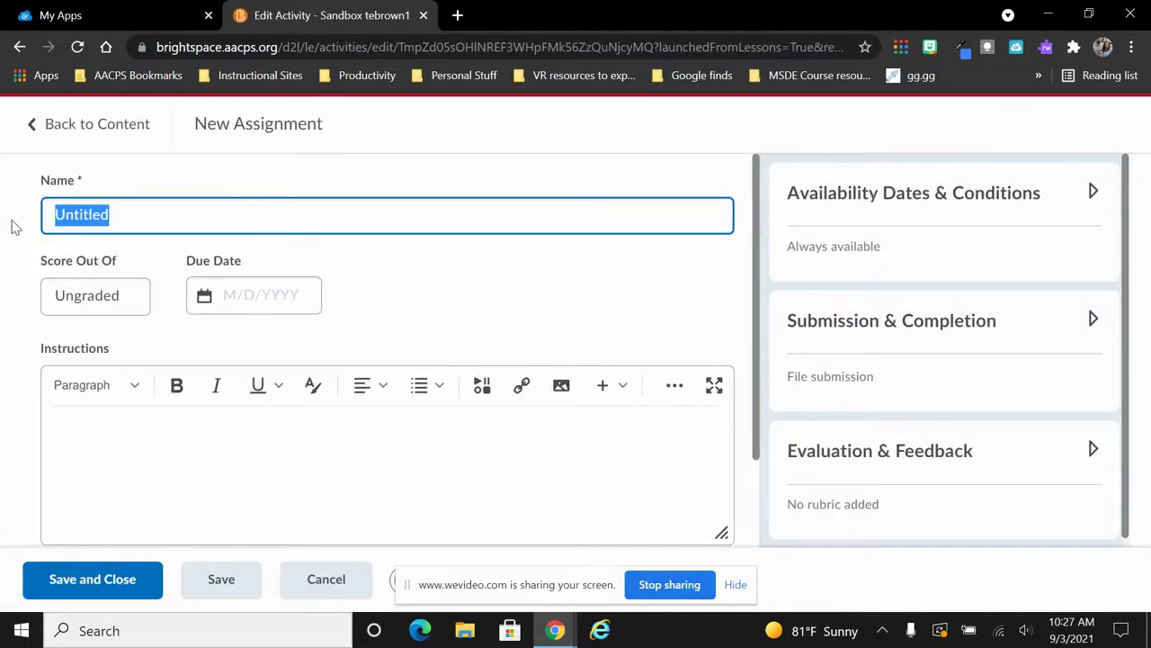
text(Sample assignment)
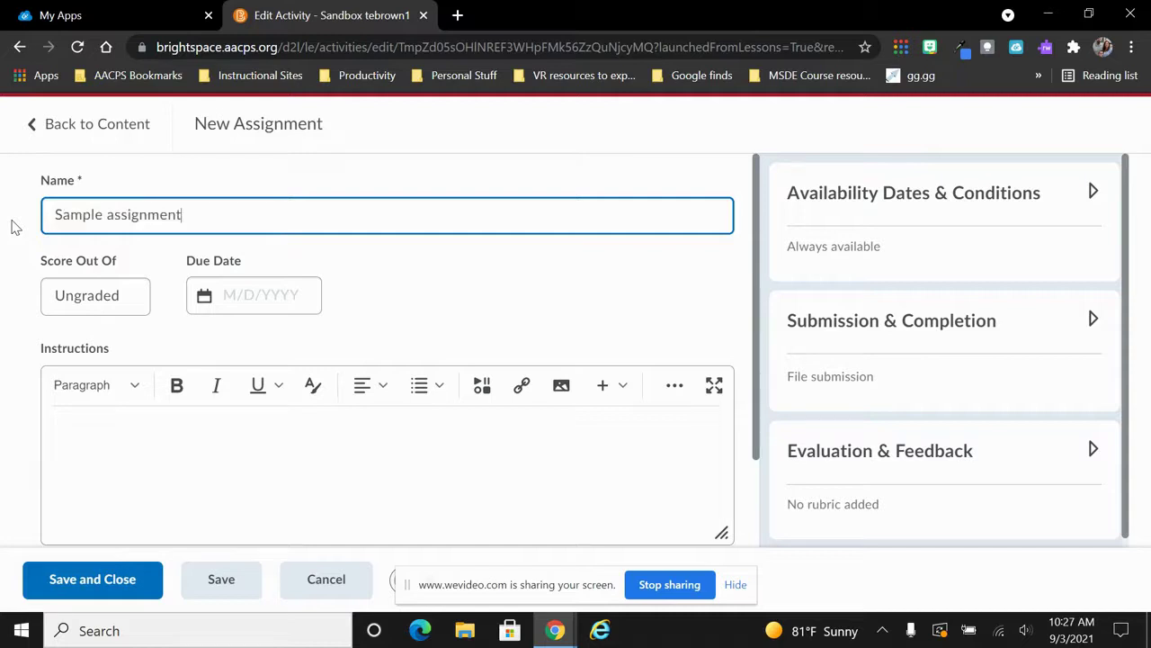
click(81, 306)
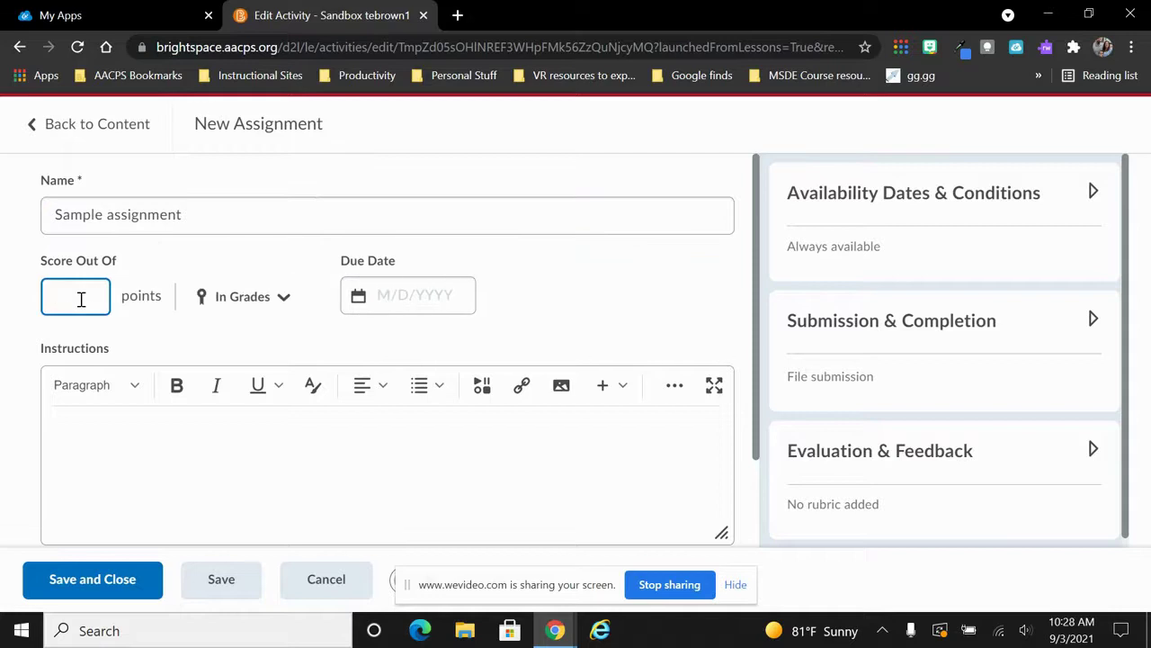
text(5)
click(282, 300)
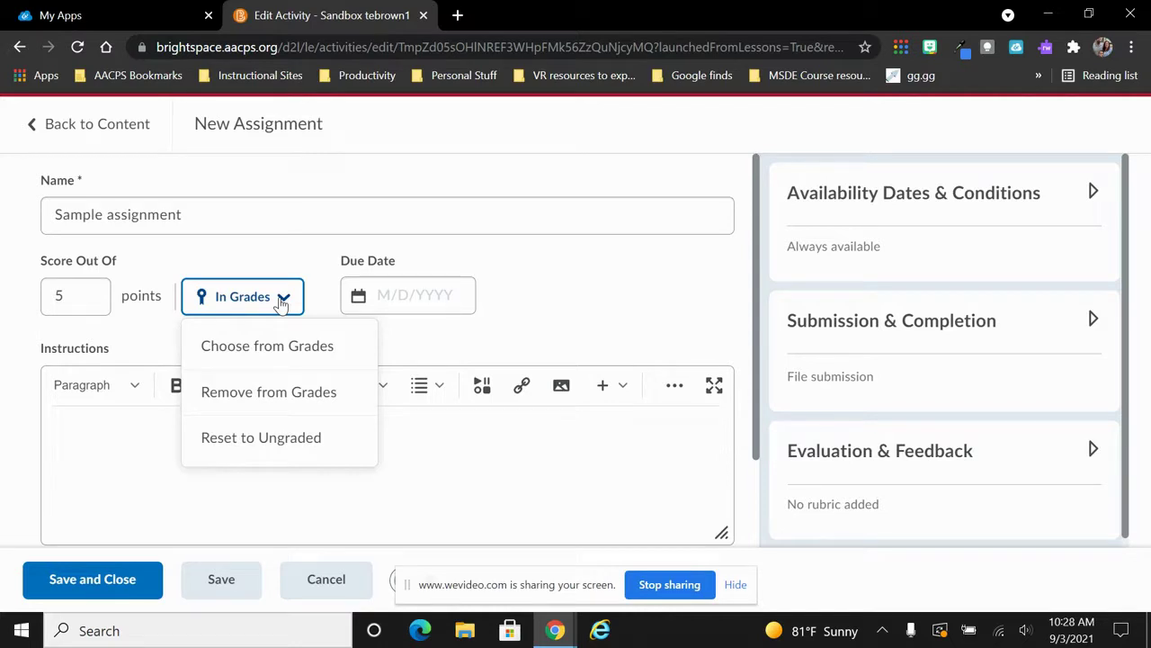
click(393, 298)
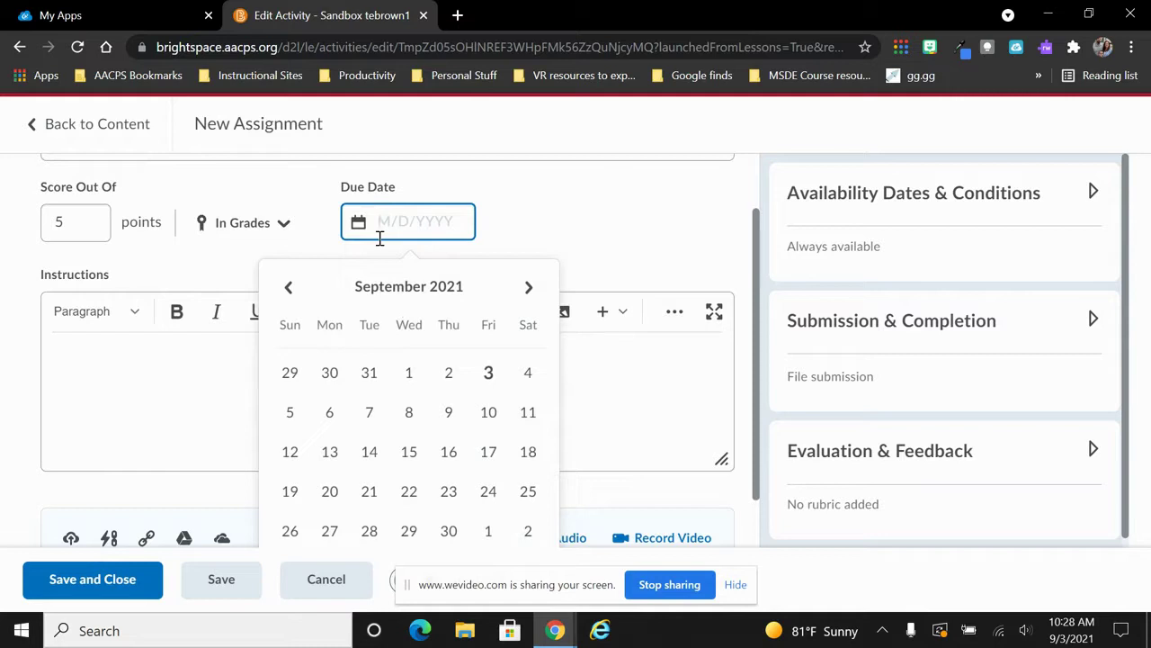
- Set the due date to September 10, 2021 and paste the 1-2 minute video instructions
click(489, 412)
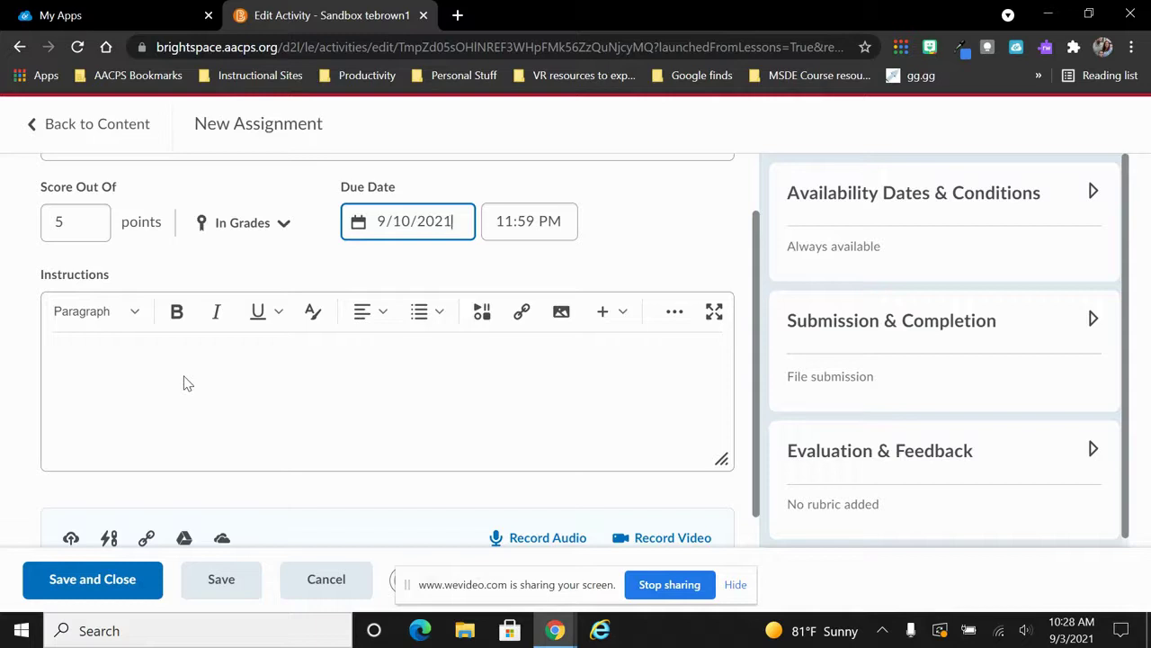
click(82, 360)
text(Read the article and then record a 1-2 minute video about what you learned from it.)
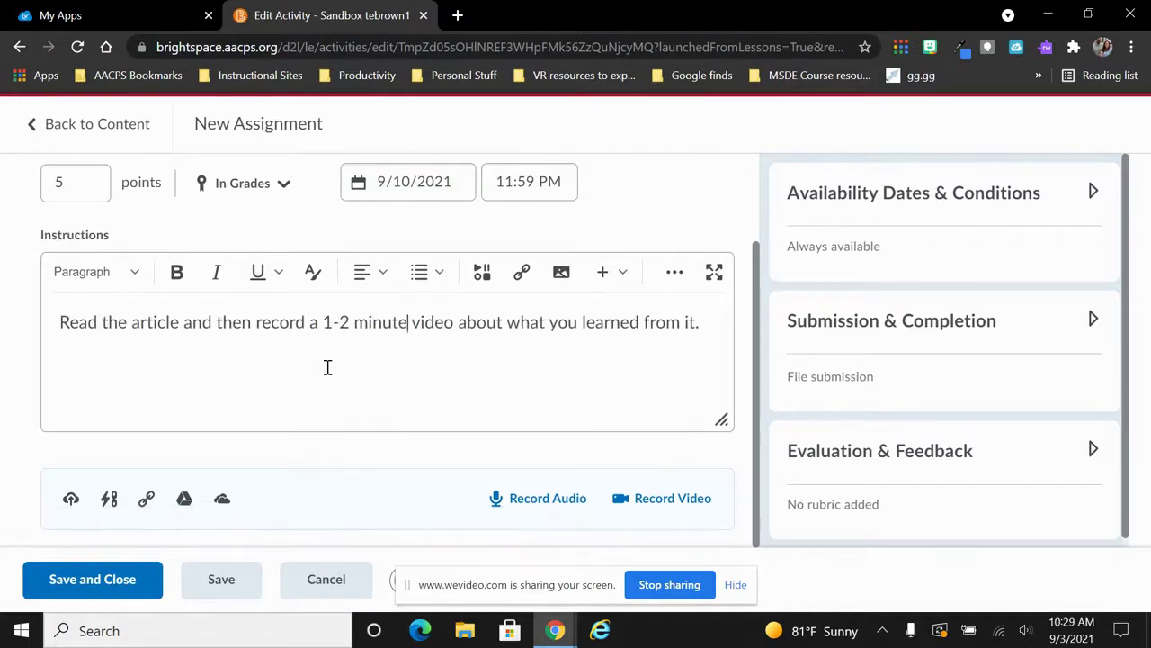
- Attach the Google Drive file 'Untitled document' to the assignment
click(185, 501)
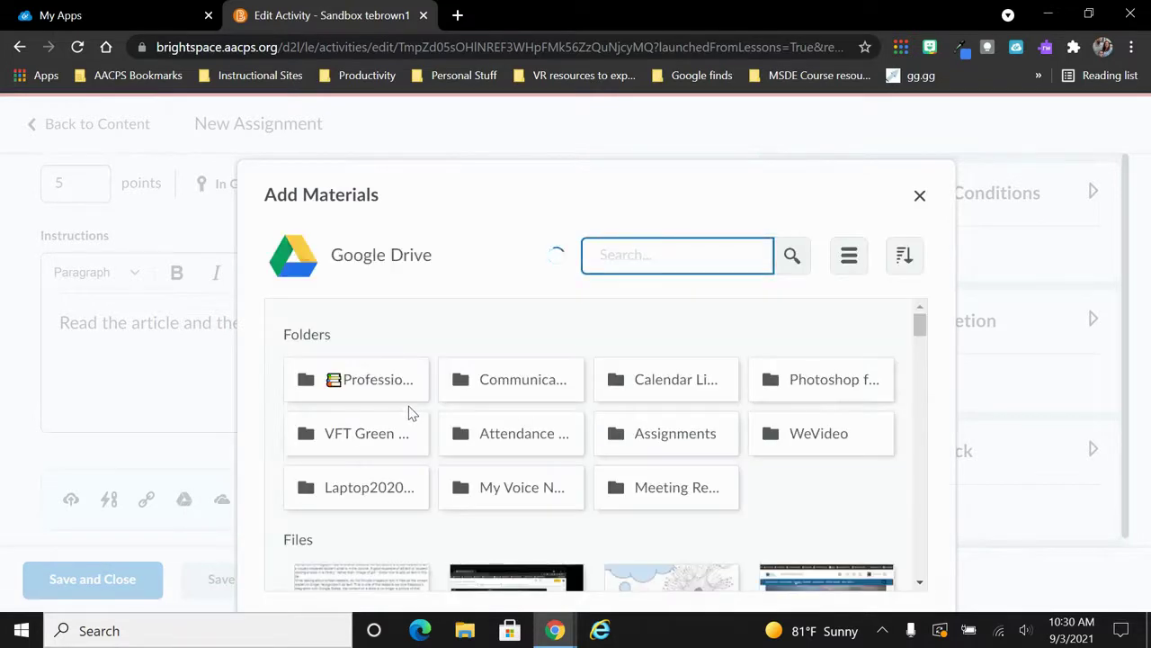
scroll(410, 412, down, 5)
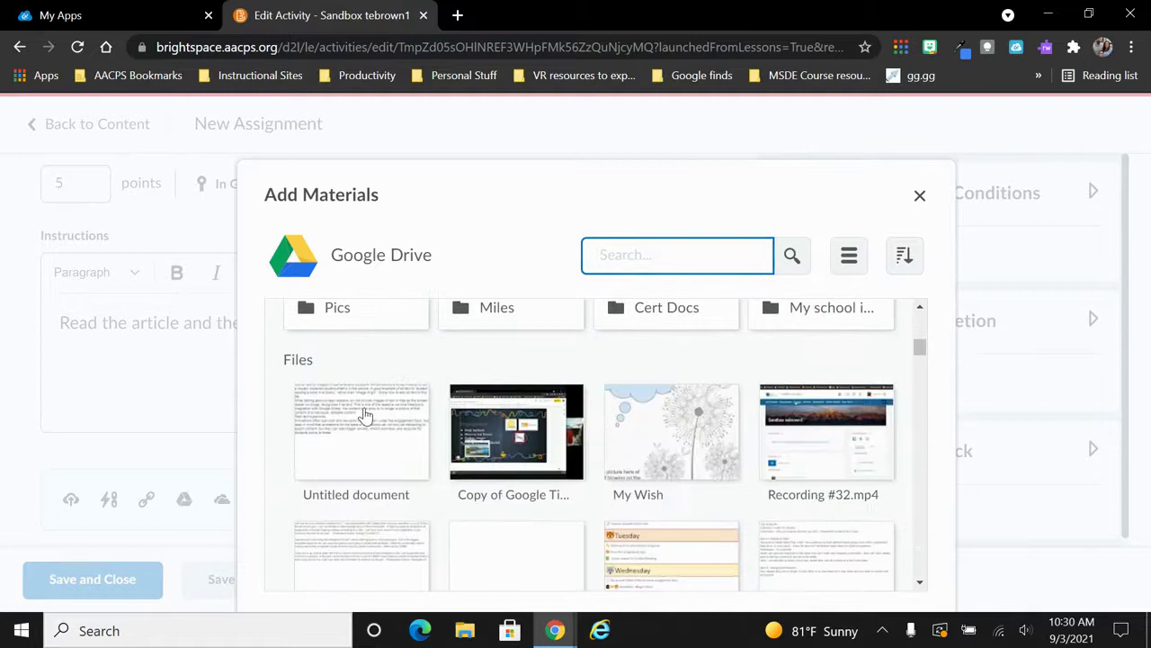
click(366, 413)
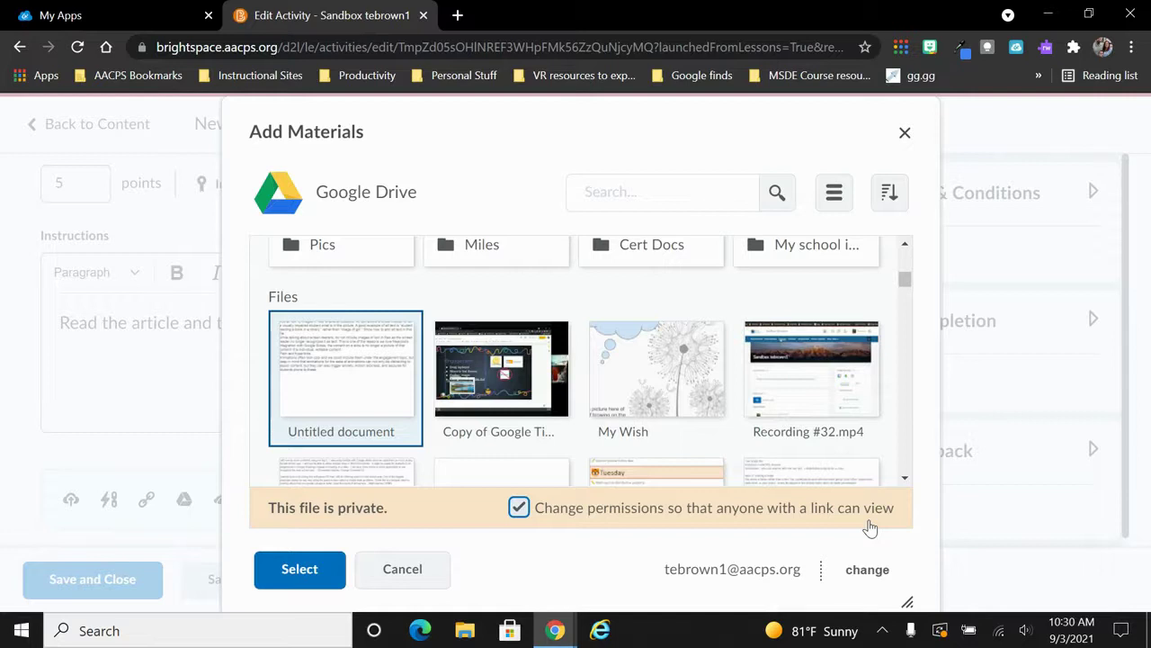
click(321, 579)
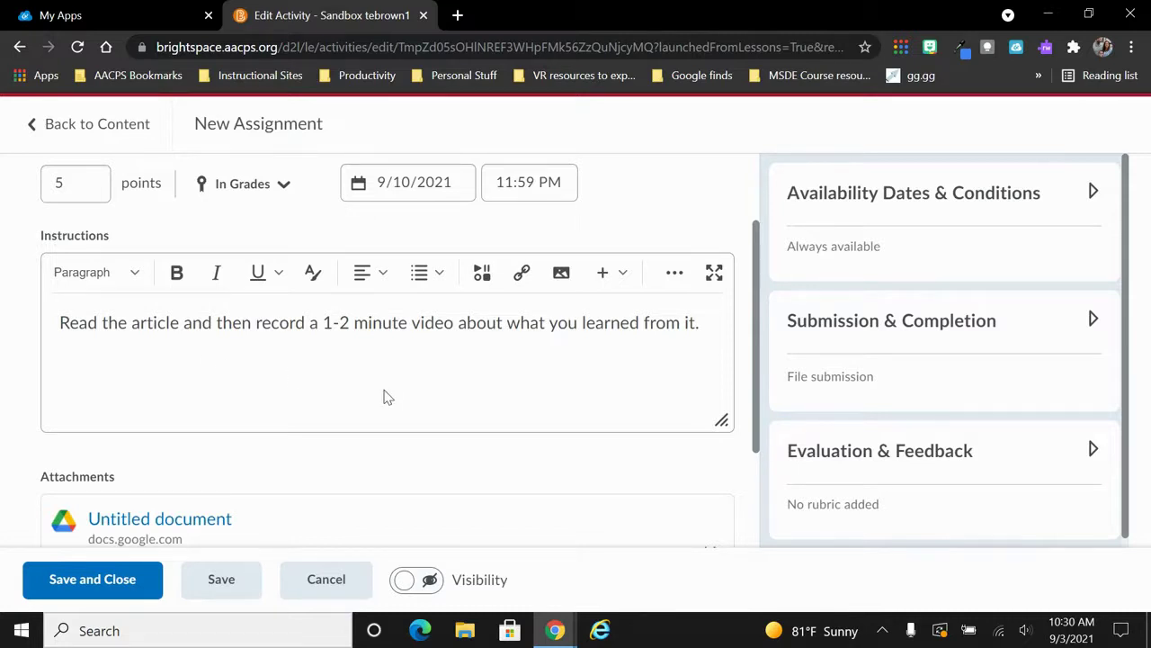
scroll(385, 396, up, 2)
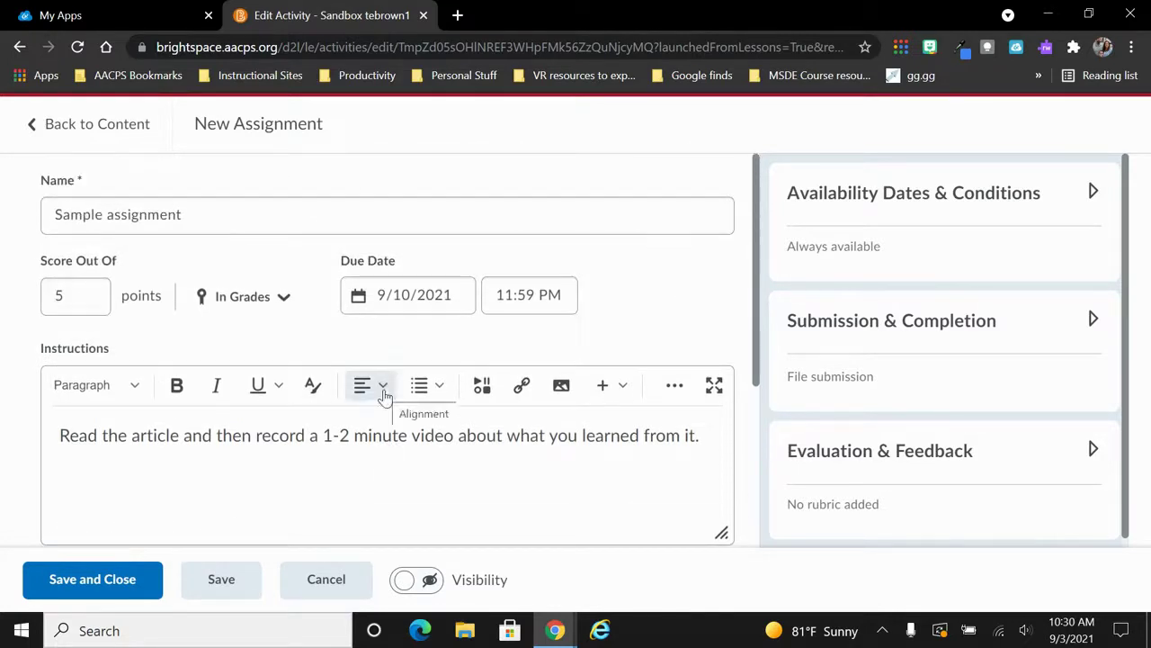
scroll(385, 396, down, 3)
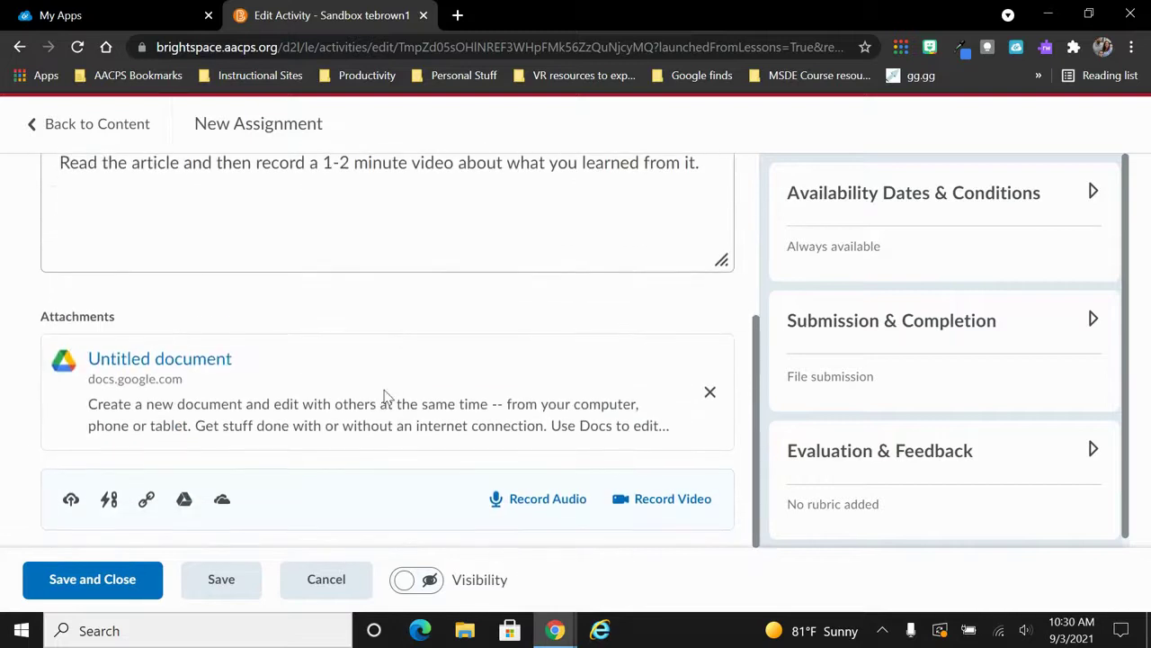
scroll(385, 395, up, 3)
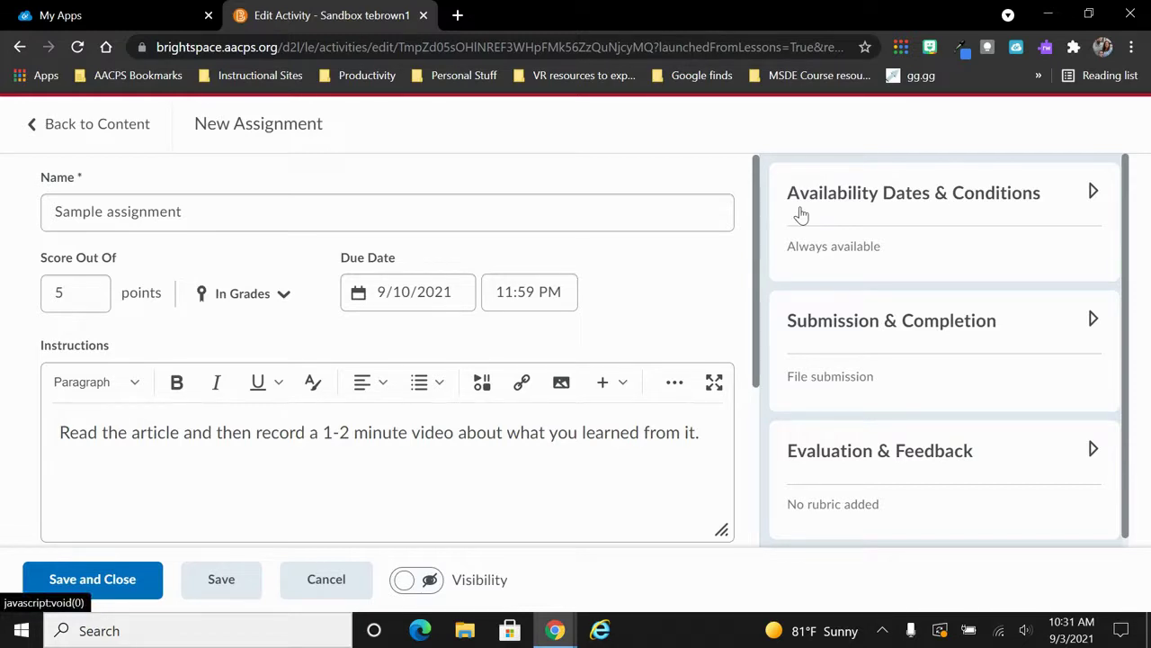
- Review Availability Dates & Conditions, then collapse it to the 'Always available' summary
click(1092, 194)
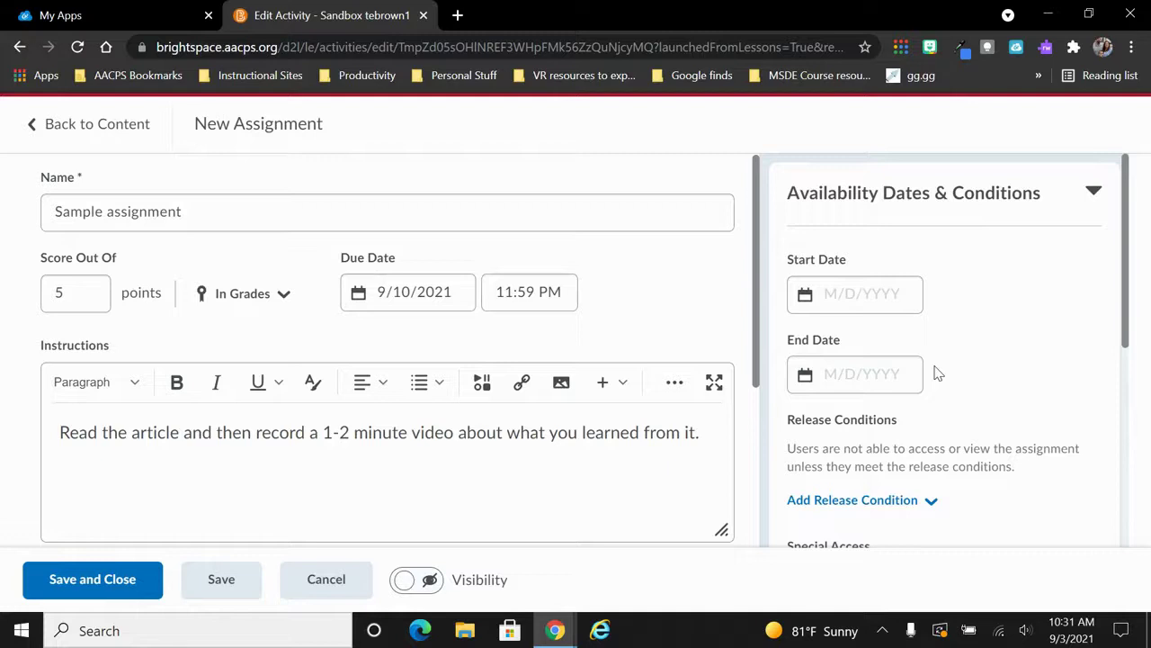
scroll(938, 373, down, 2)
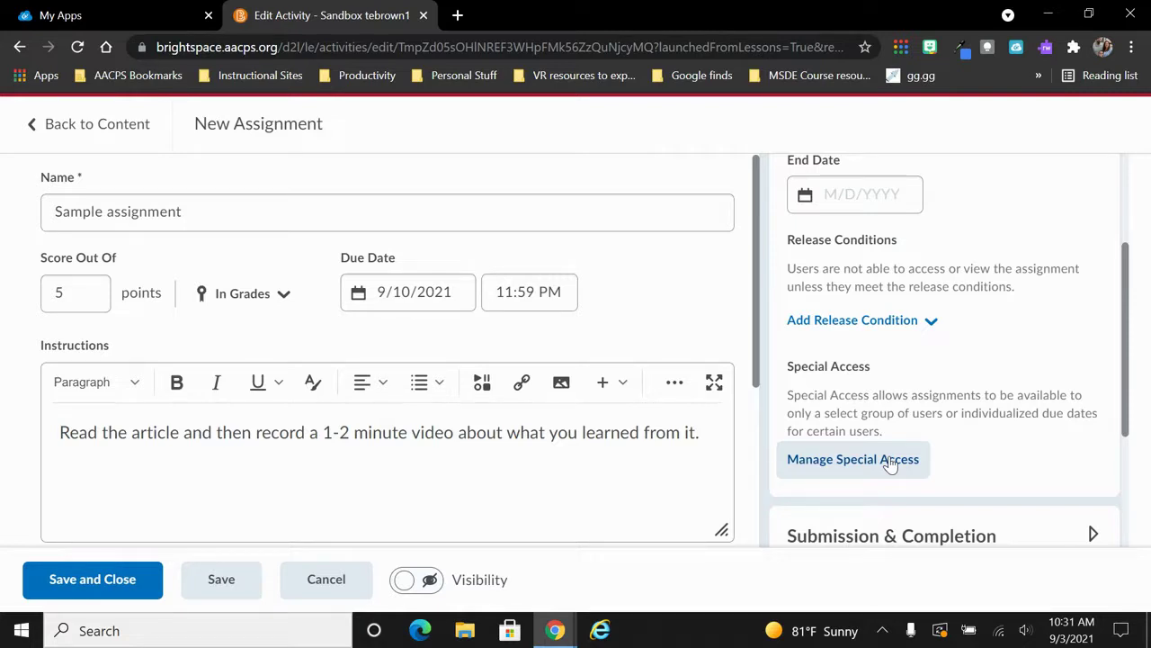
scroll(874, 460, up, 2)
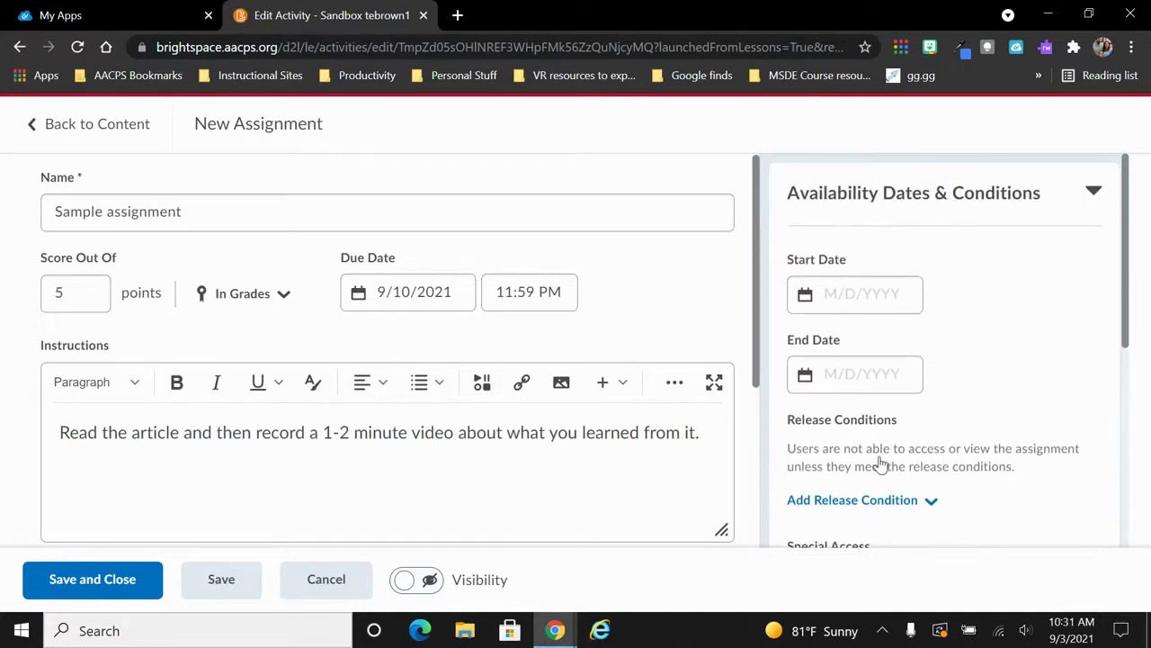
click(1093, 196)
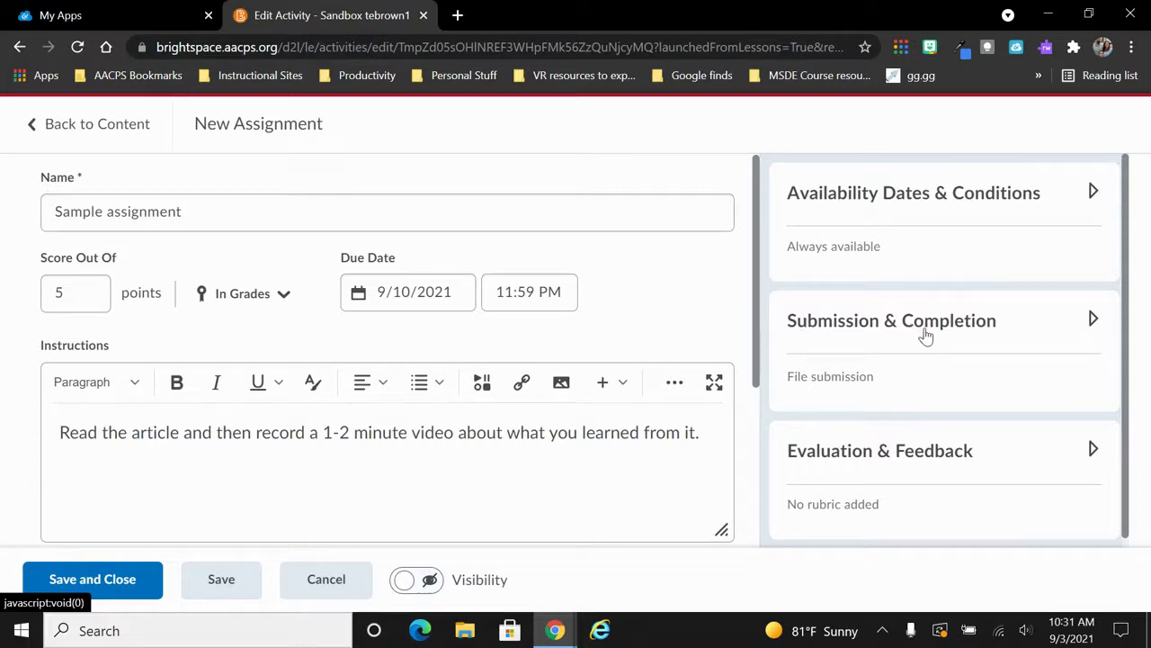
- Expand Submission & Completion to reveal the File submission type and file options
click(1093, 326)
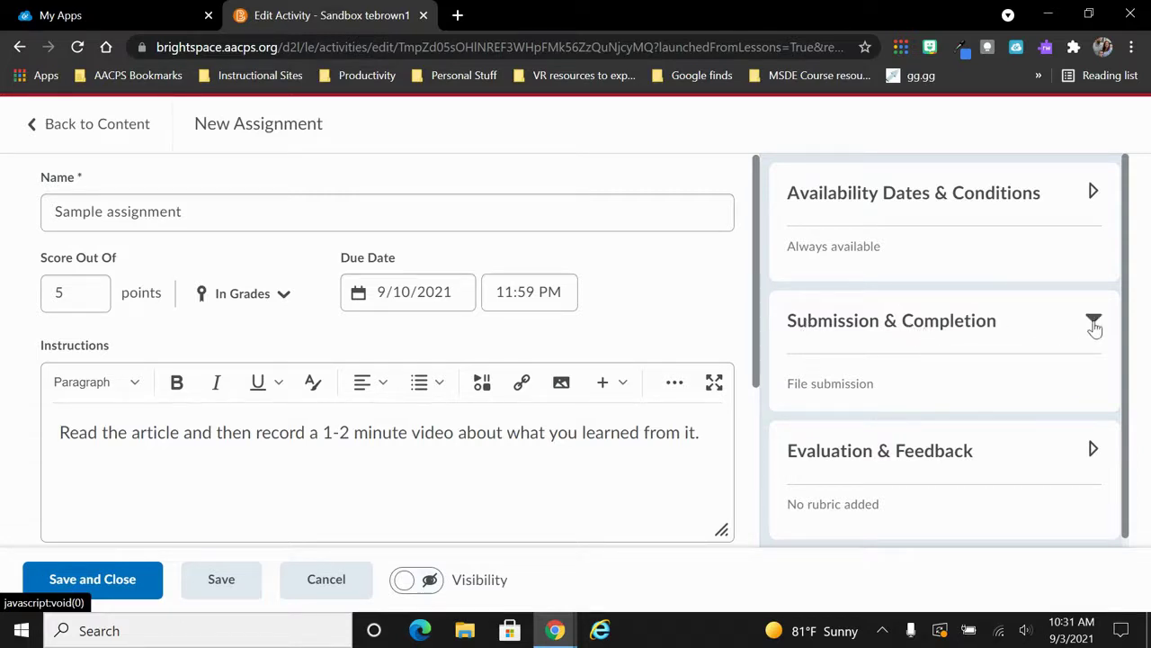
scroll(996, 314, down, 3)
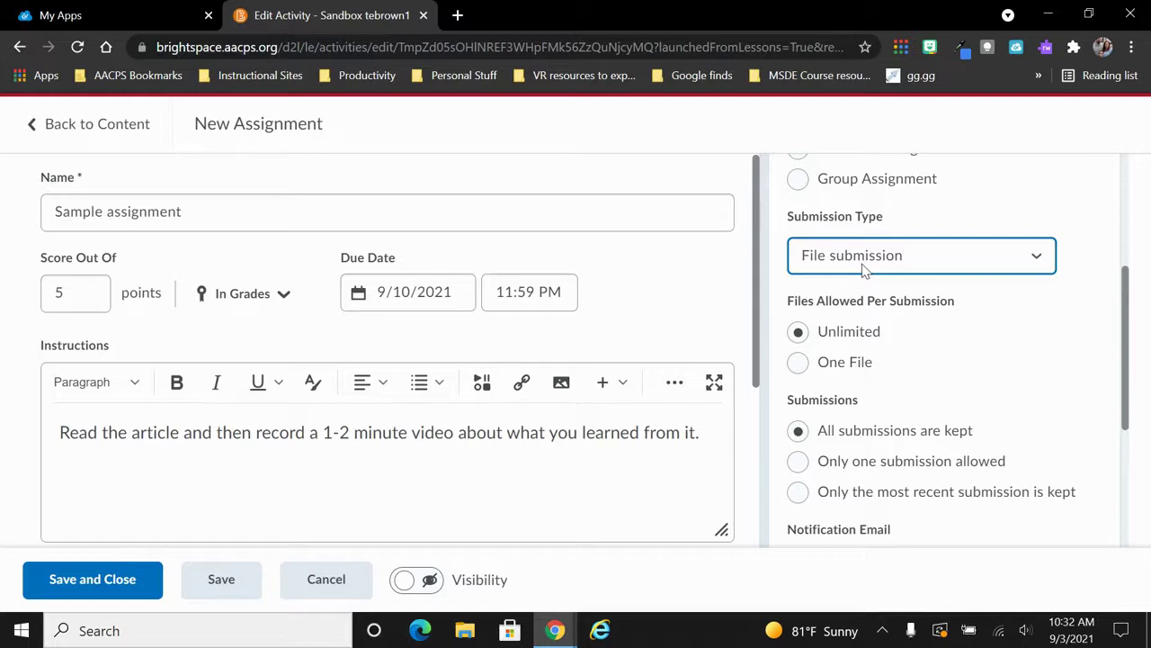
- List the submission types: File, Text, On paper and Observed in person
click(949, 263)
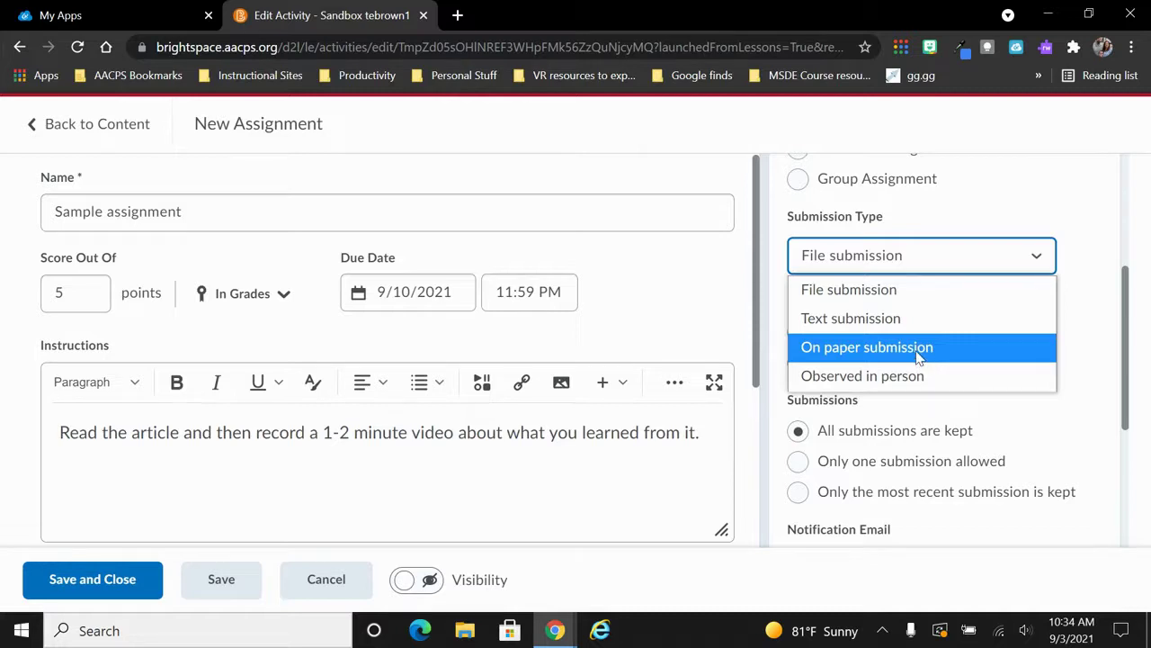
- Switch to On paper submission, marked completed manually by learners, and collapse the section
click(920, 357)
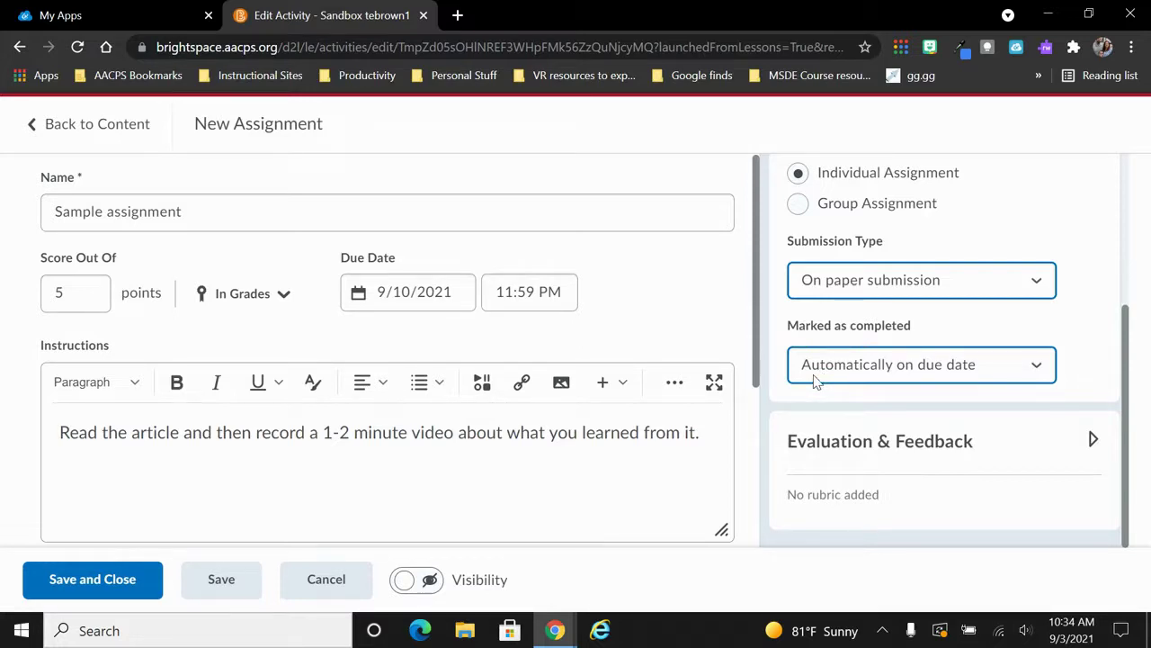
click(871, 380)
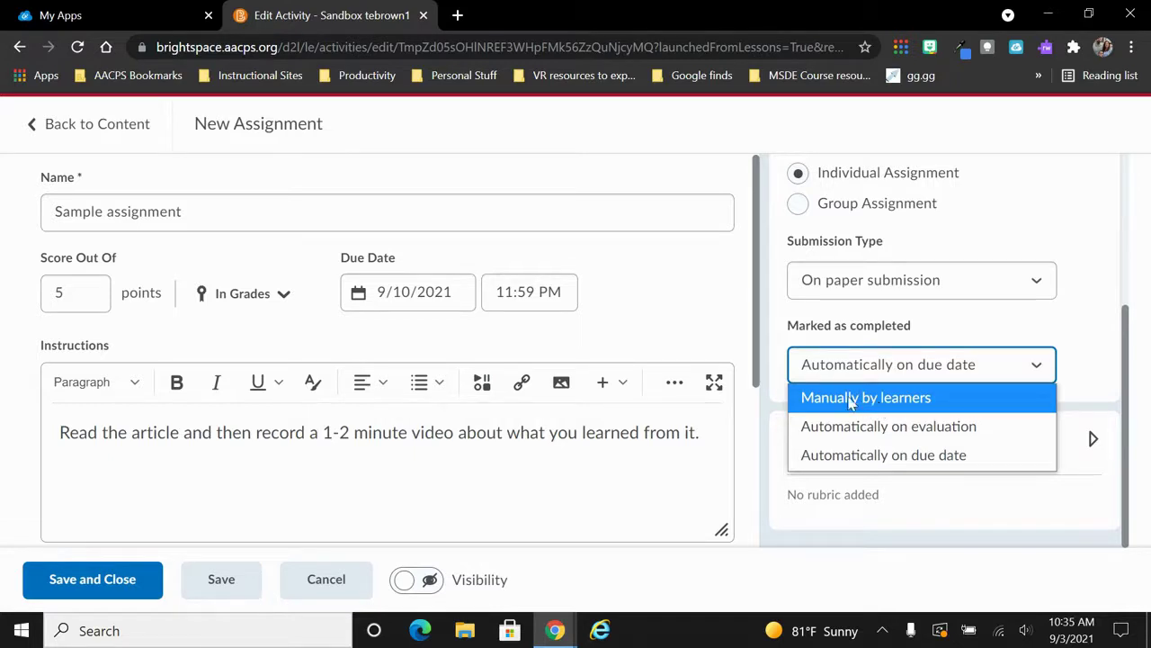
click(847, 400)
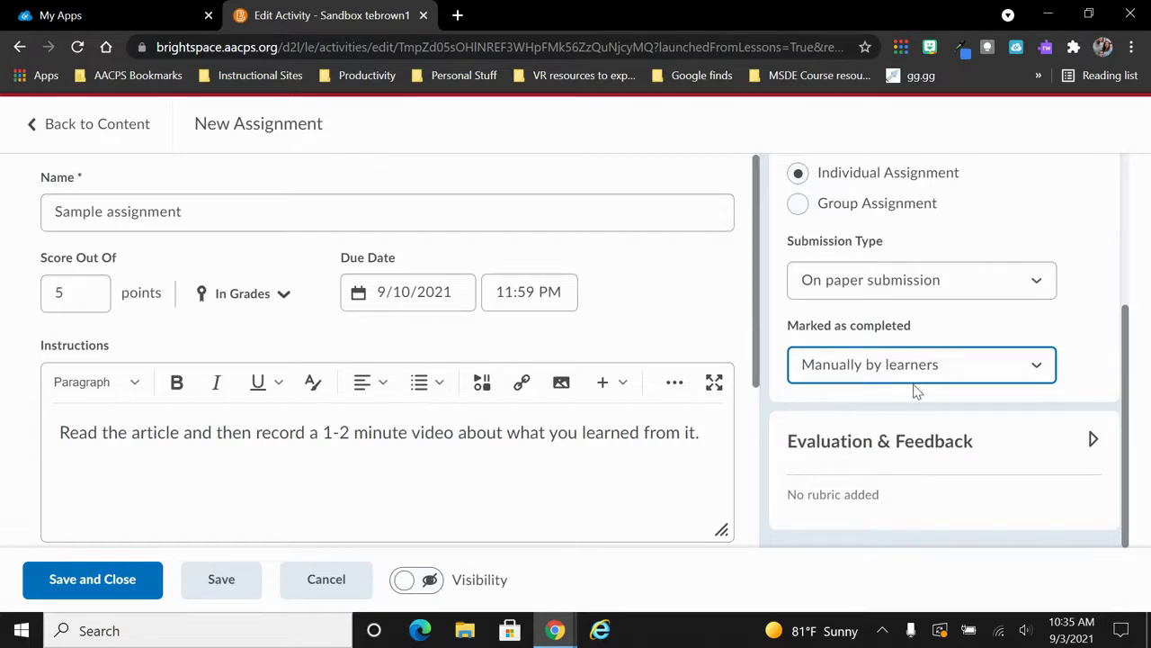
scroll(969, 360, up, 3)
click(969, 348)
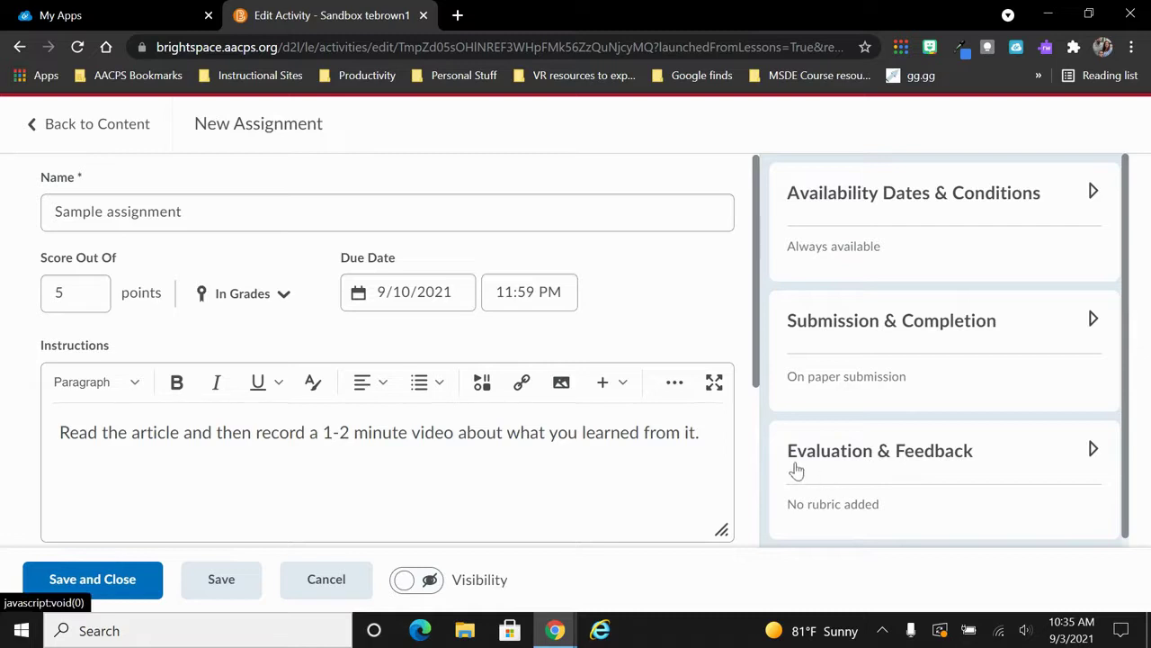
click(1091, 452)
scroll(990, 378, down, 3)
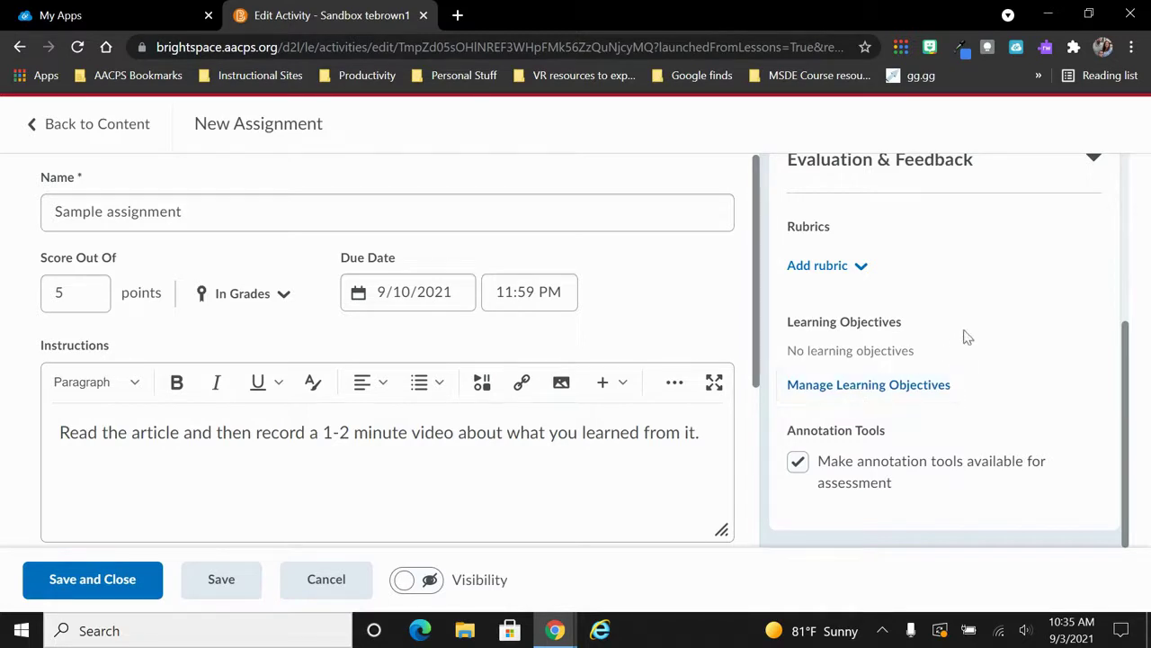
scroll(1079, 295, up, 2)
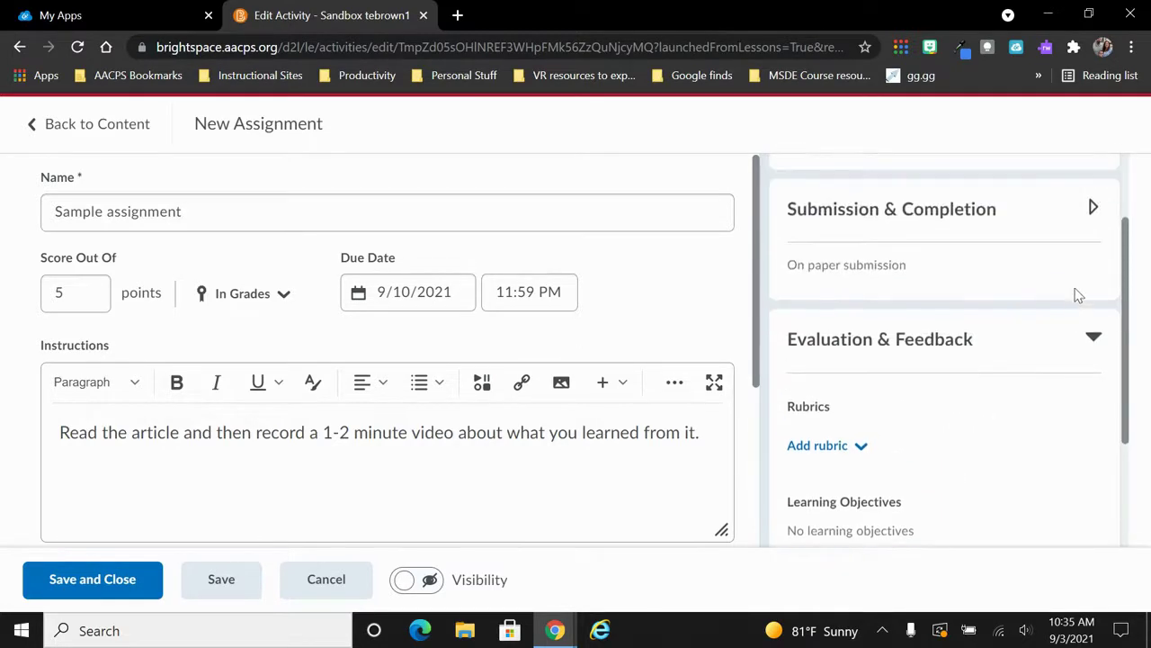
click(1092, 336)
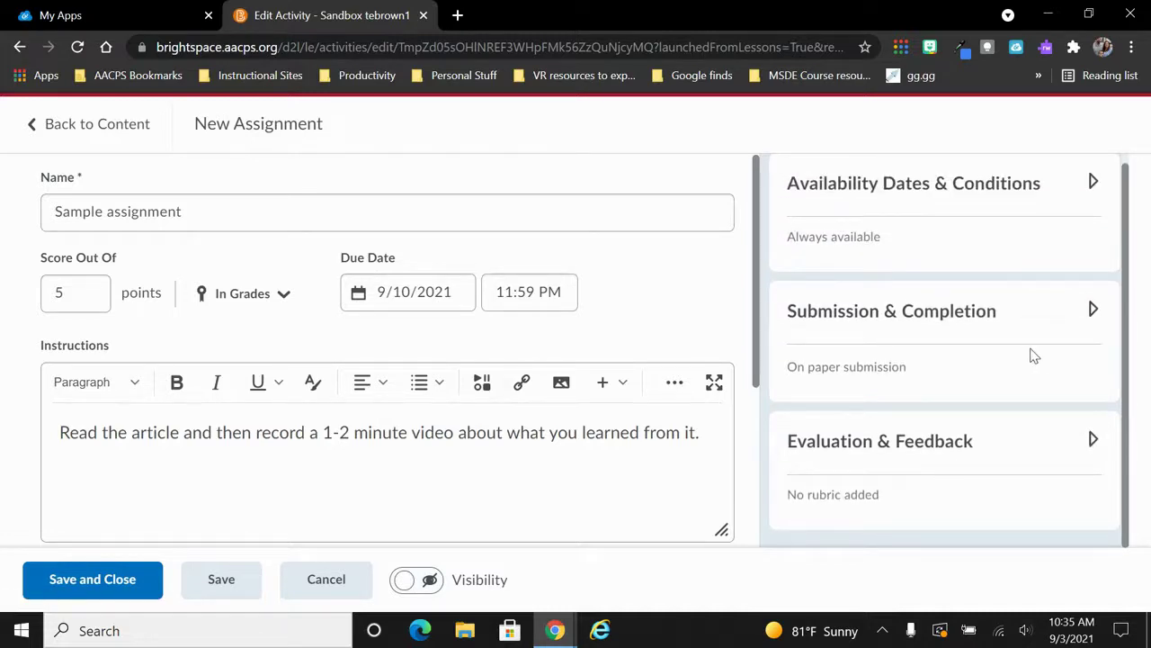
- Save and close Sample assignment, then scroll the content sidebar back up to Unit 4
click(109, 581)
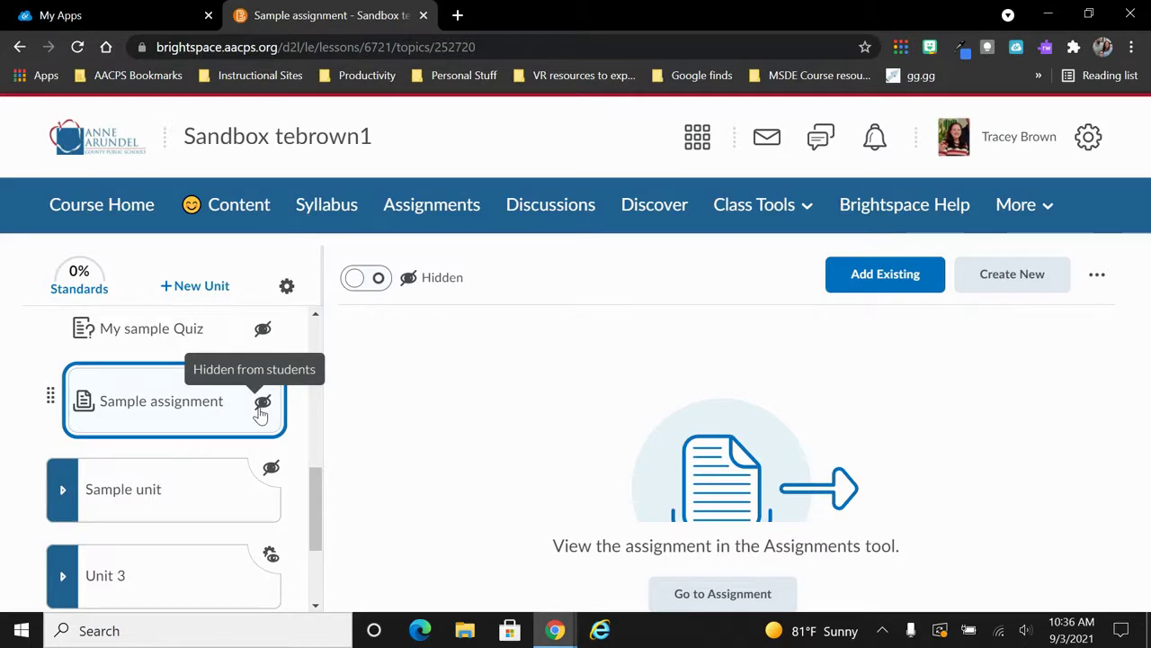
scroll(261, 412, up, 1)
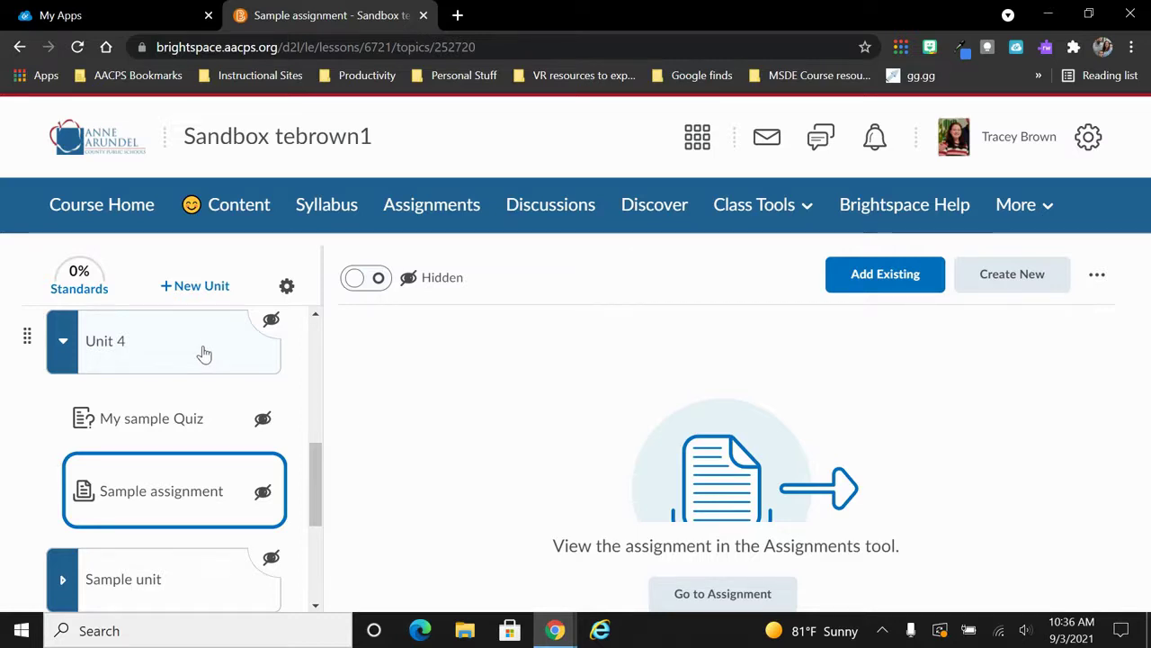
- Make My sample Quiz visible, toggling Unit 4 visible and then hidden again
click(183, 338)
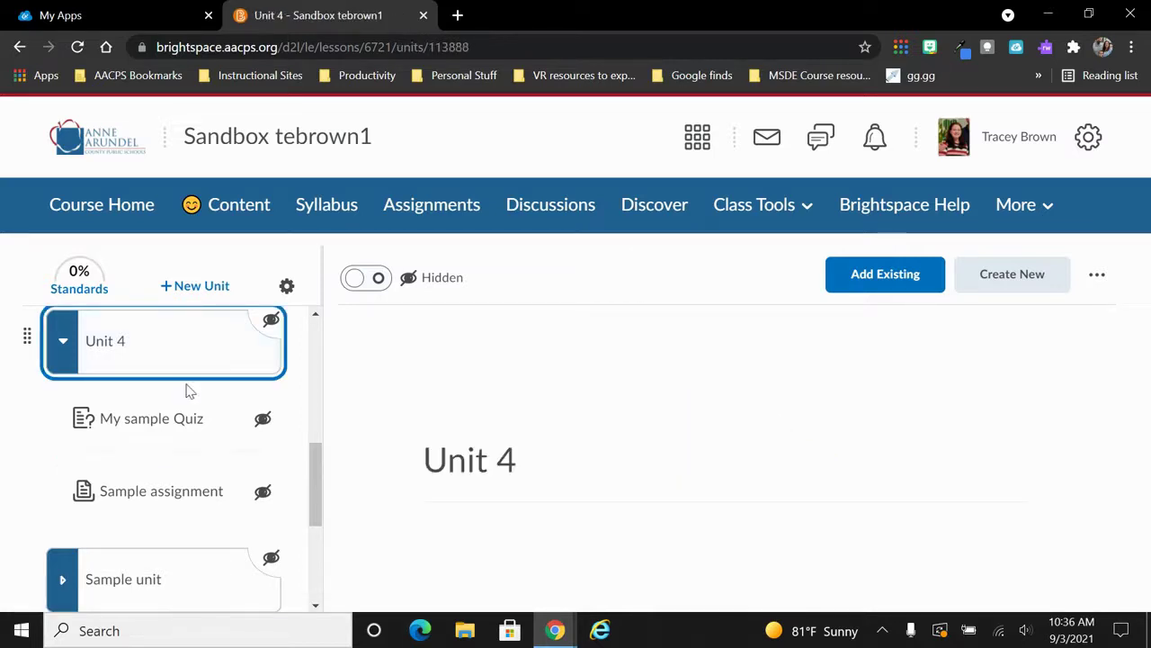
click(364, 280)
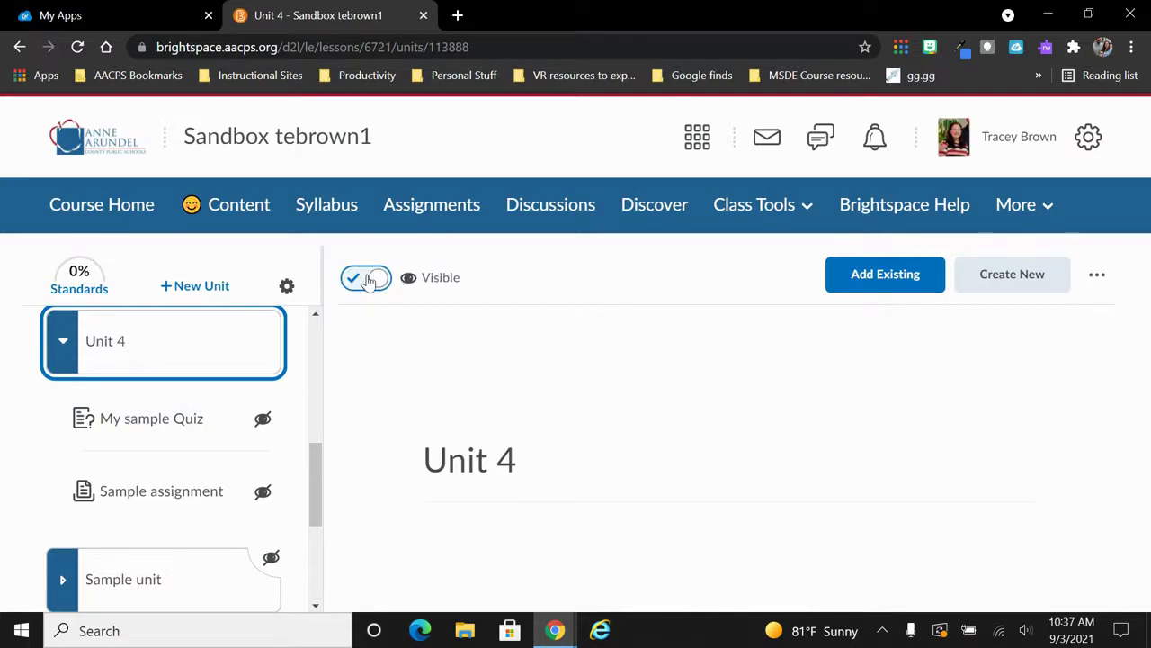
click(192, 424)
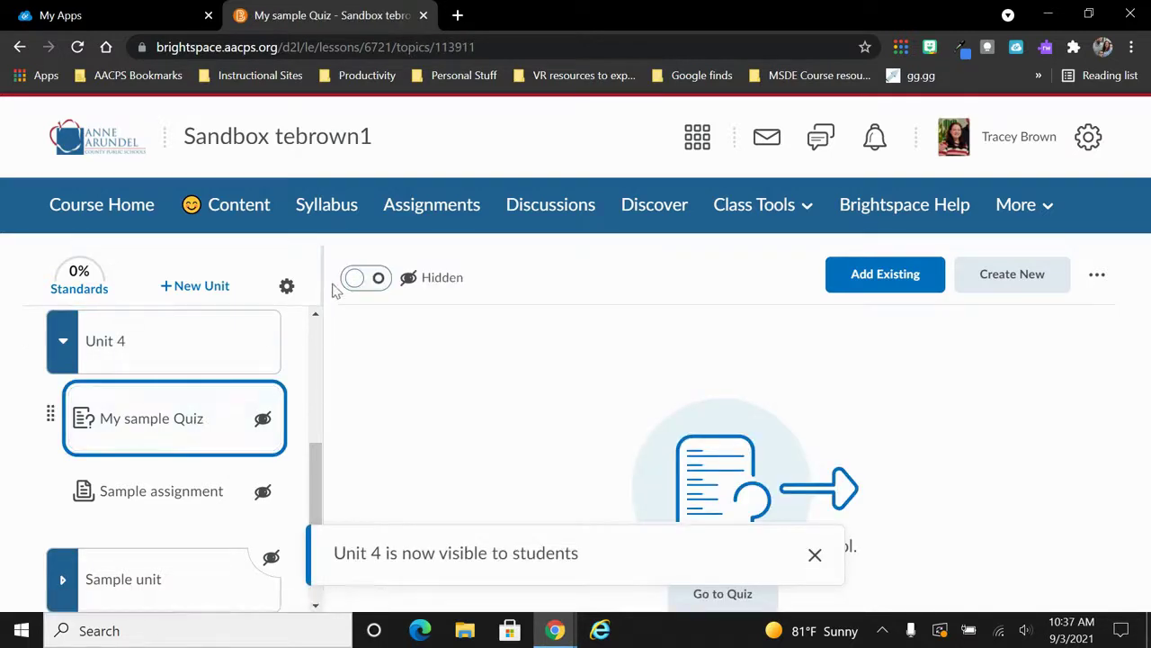
click(365, 282)
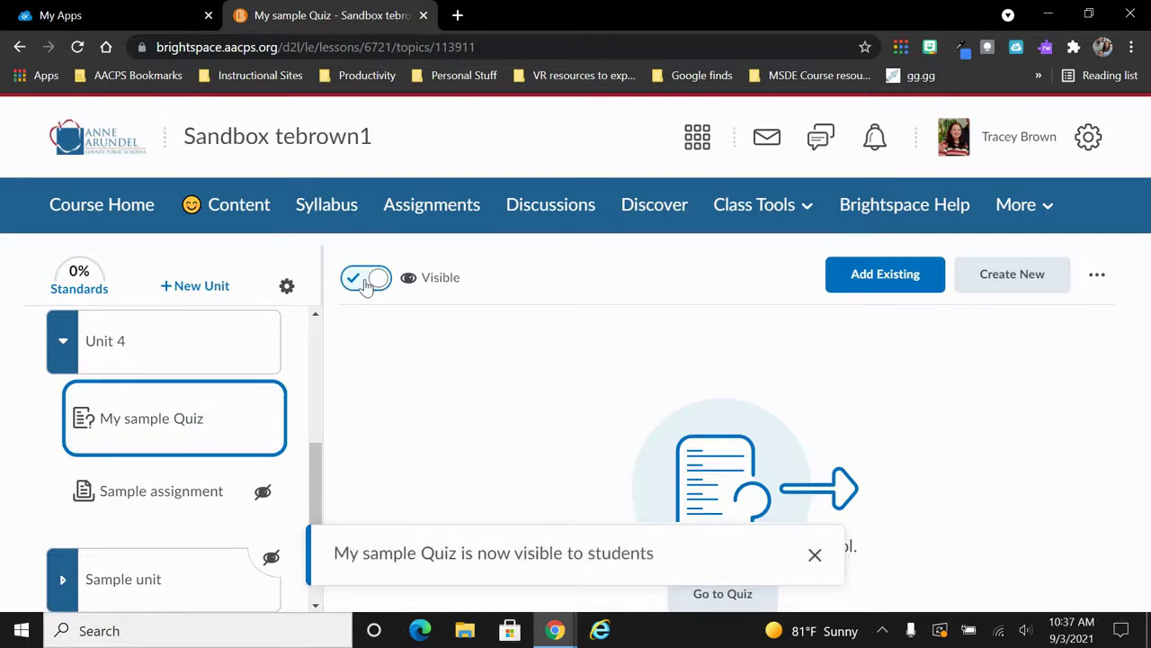
click(226, 350)
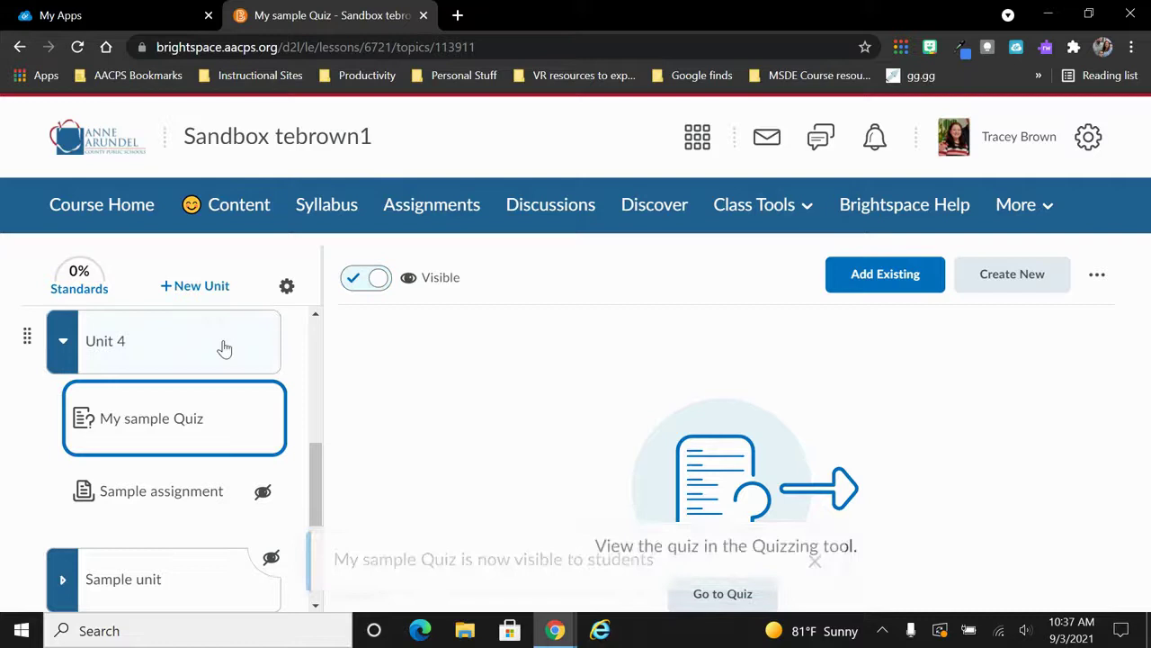
click(362, 279)
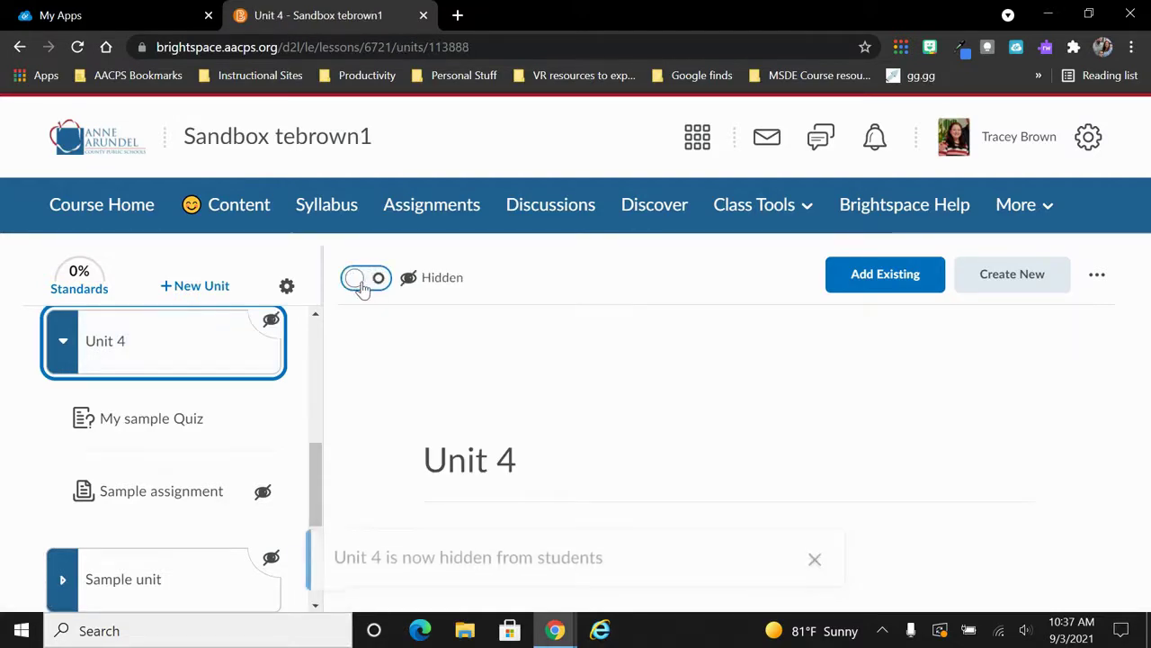